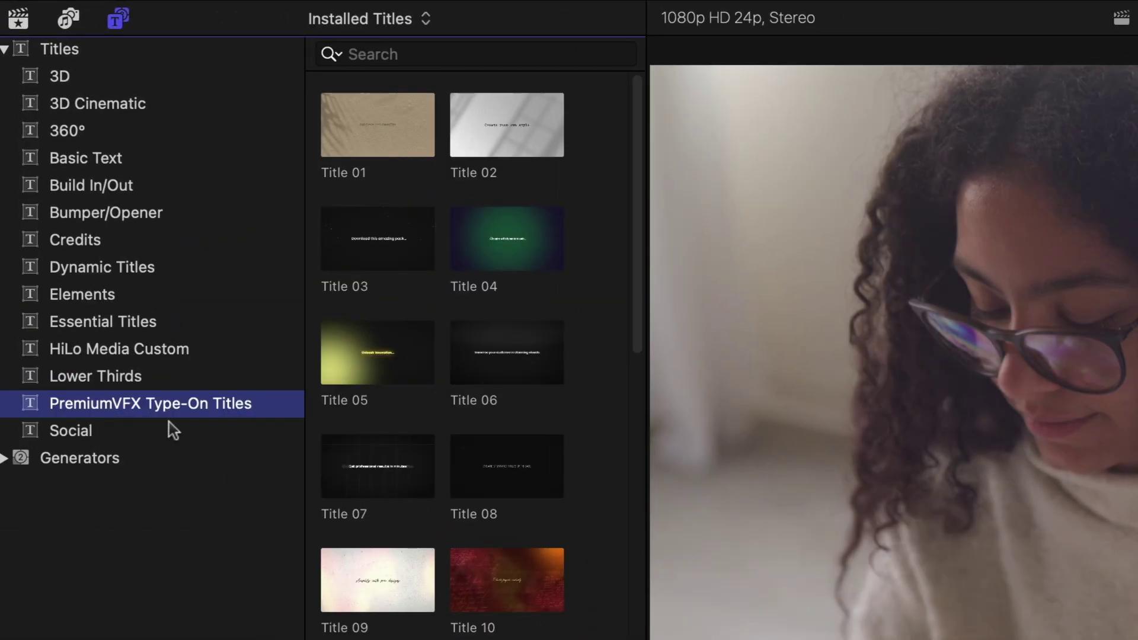
Hide the sidebar to widen the titles browser
left_click(108, 14)
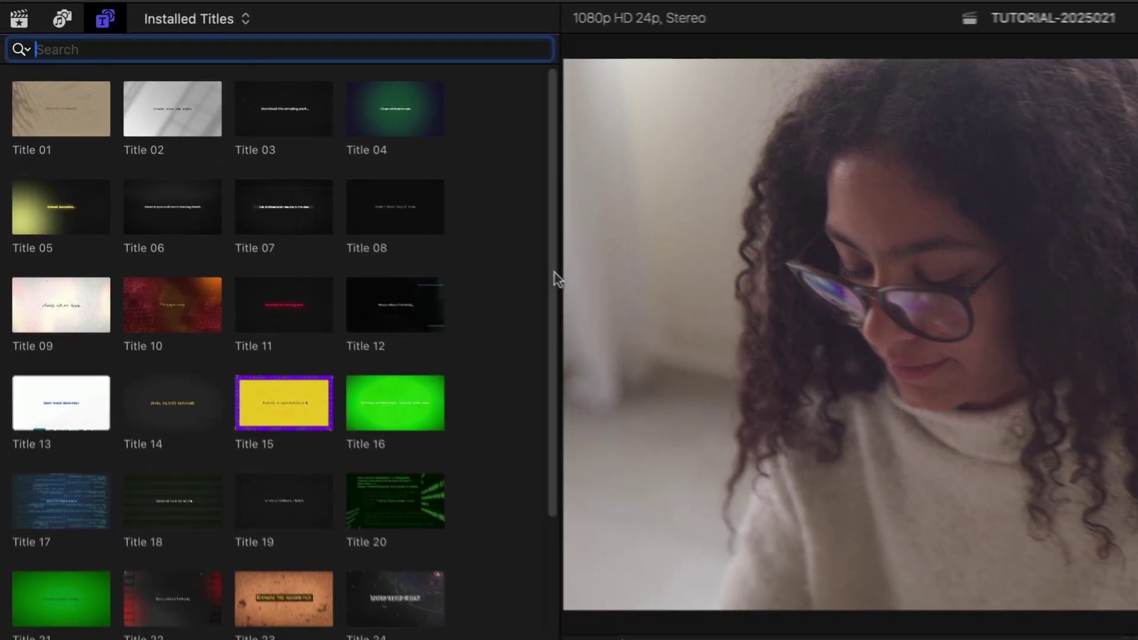
left_click_drag(555, 279, 538, 430)
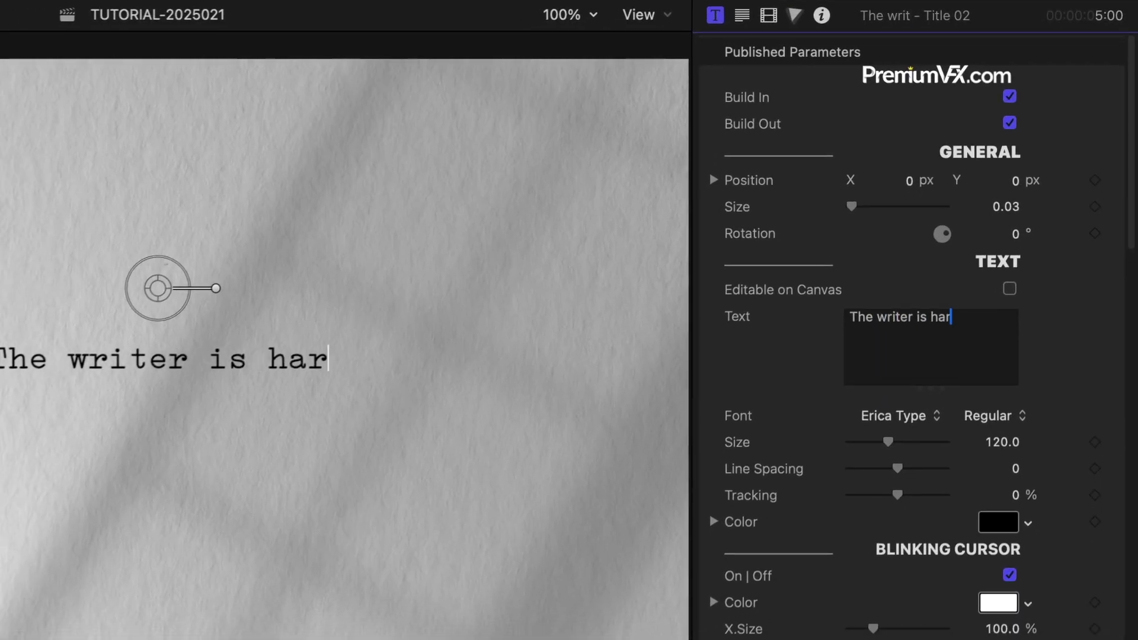
type("d at work.")
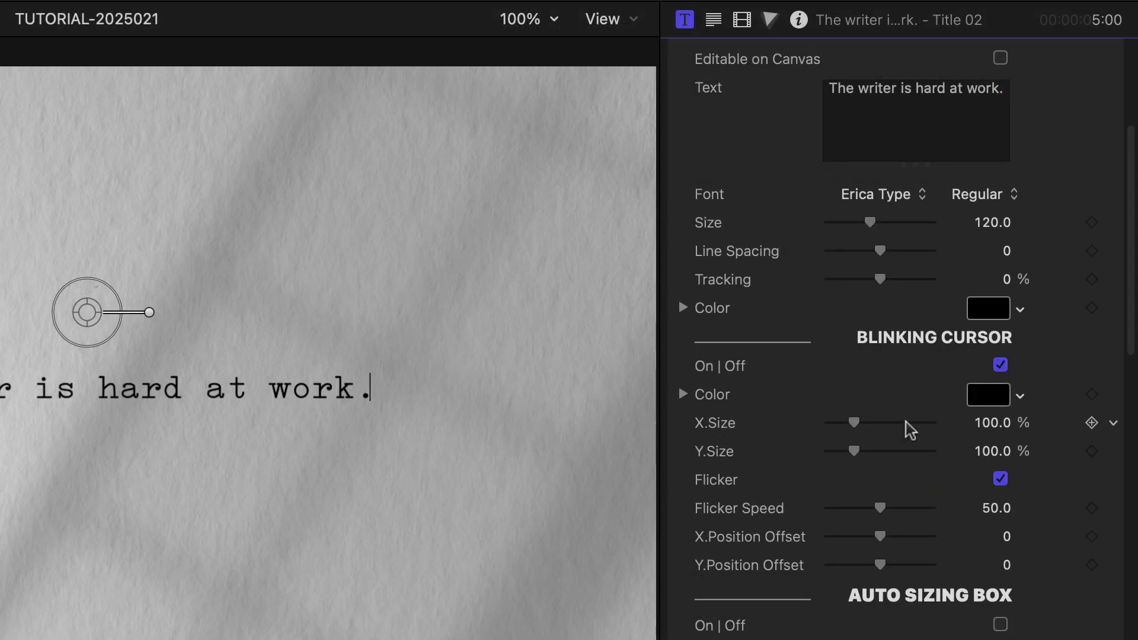
Widen the cursor, turn on Auto Sizing Box, and reduce its X.Size Offset
left_click_drag(854, 424, 907, 427)
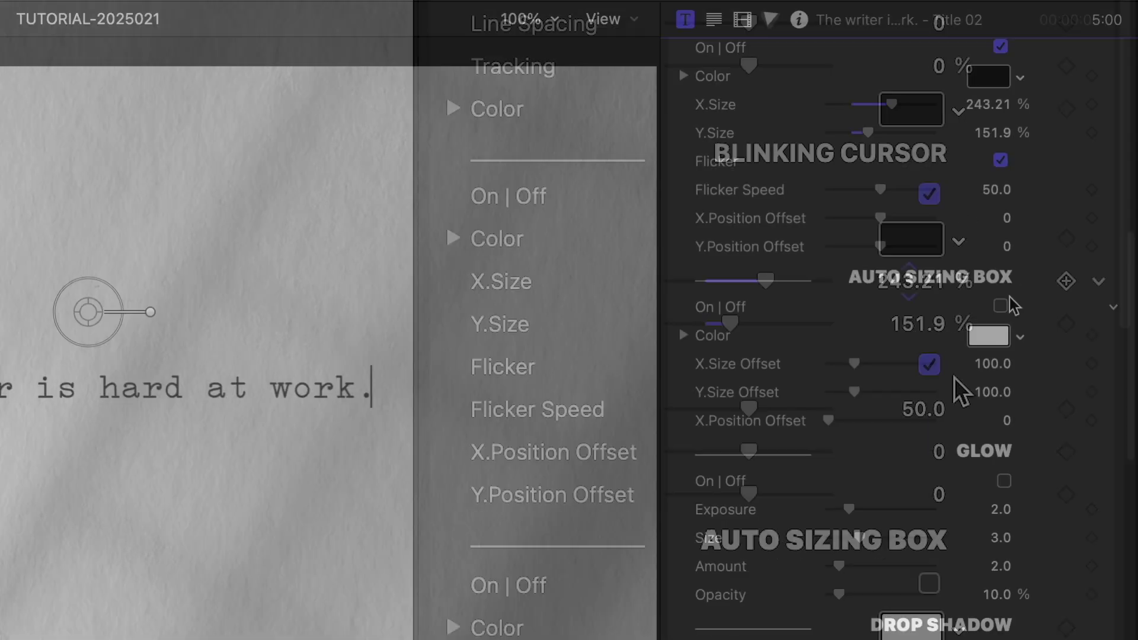
left_click(1005, 301)
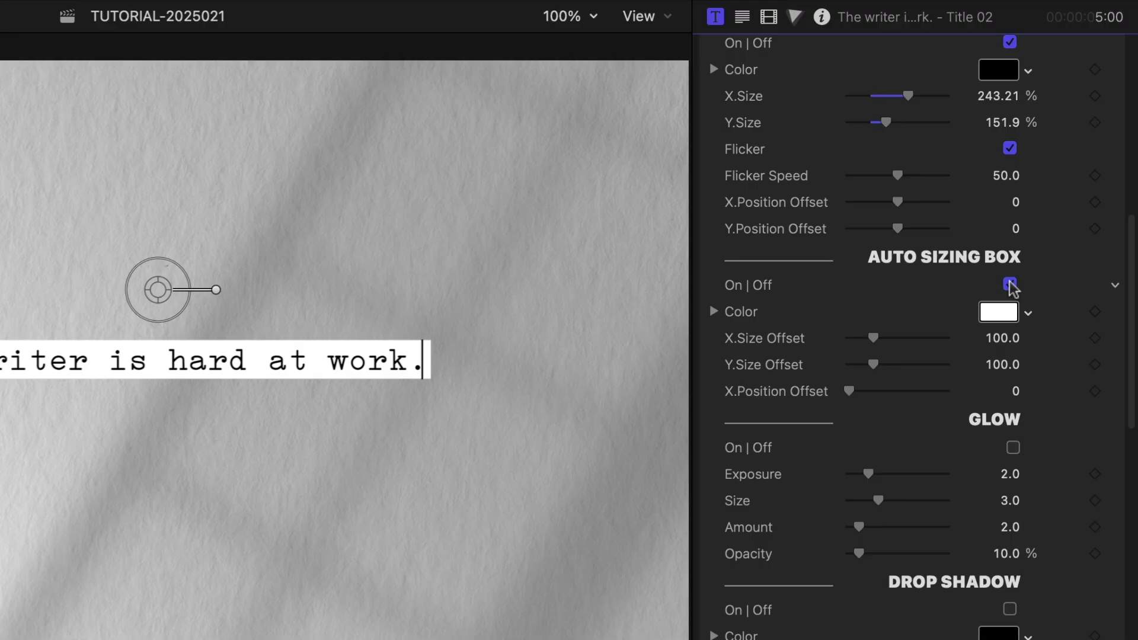
mouse_move(890, 331)
left_mouse_down()
mouse_move(881, 332)
mouse_move(897, 307)
mouse_move(901, 327)
mouse_move(927, 323)
left_mouse_up()
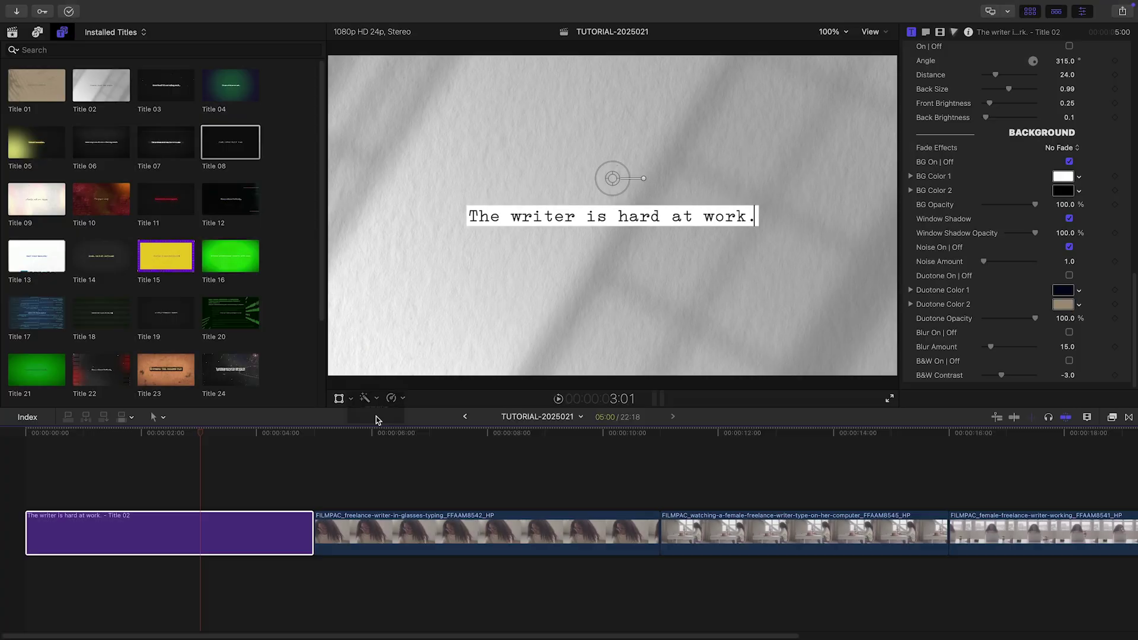
Place Title 08 above the first footage clip and adjust its inspector settings
left_click_drag(231, 141, 319, 496)
left_click_drag(326, 433, 446, 432)
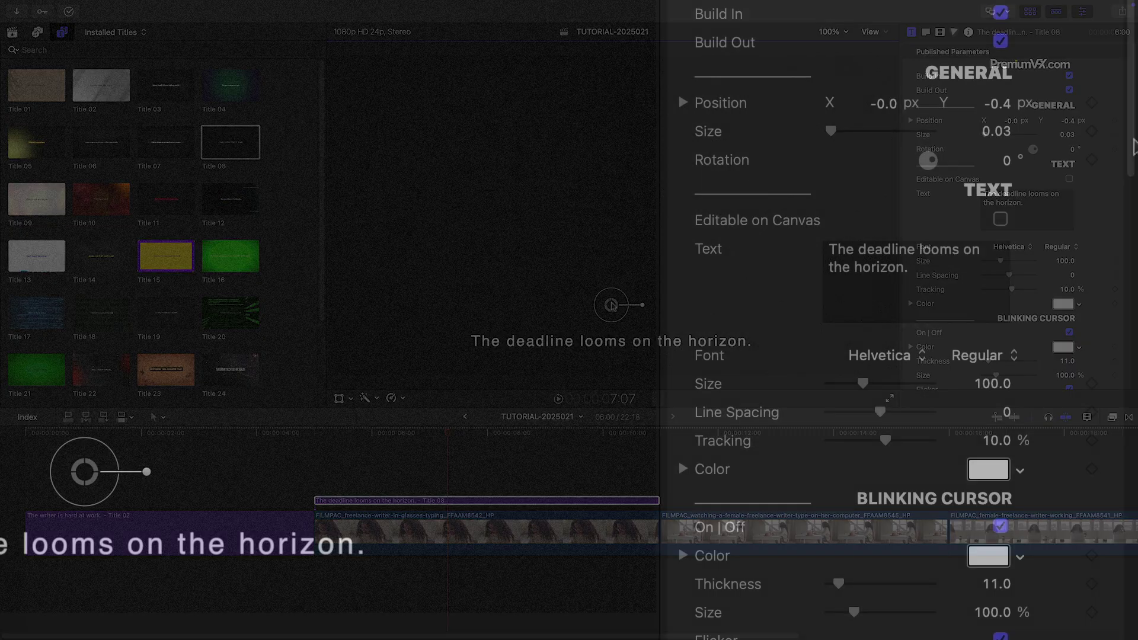
left_click_drag(1132, 267, 1131, 392)
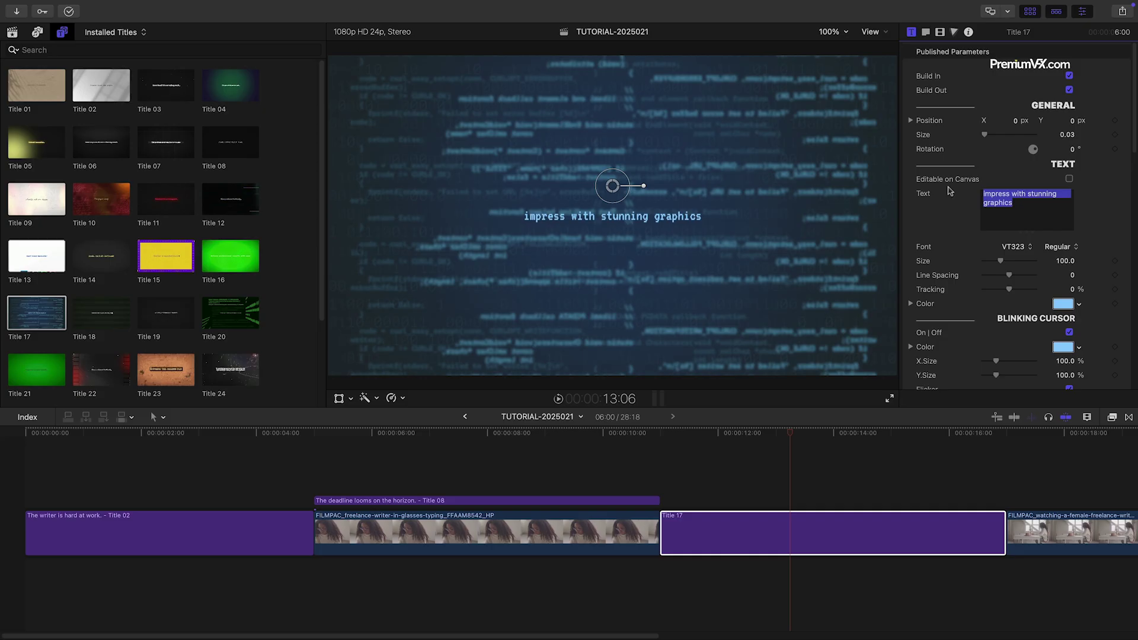
type("Suddenly, a computer glitch")
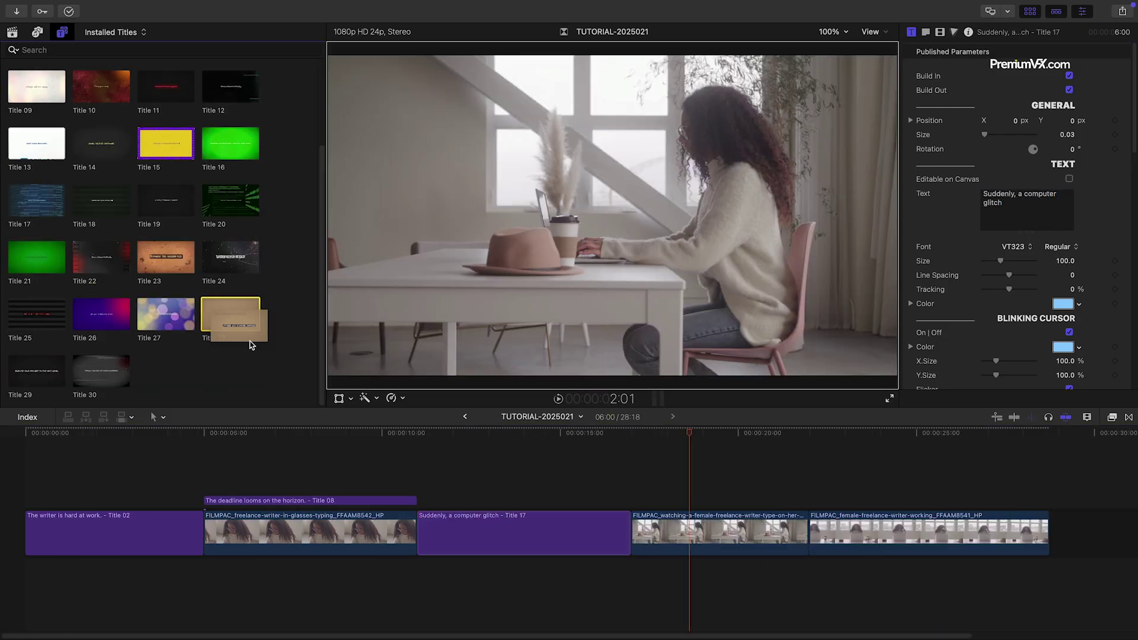
type("SHE FRANTICALLY SAVES HER WORK")
scroll(1136, 163, "down", 10)
Preview the titles, add Title 27 above the last clip, and turn off BG On
key("space")
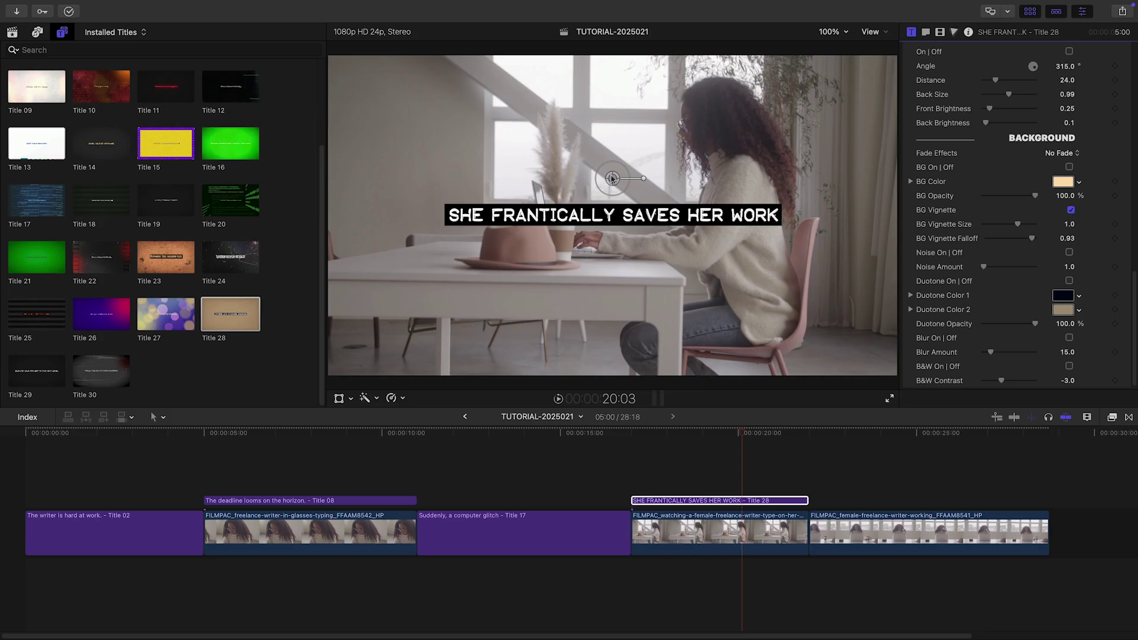
scroll(152, 177, "up", 3)
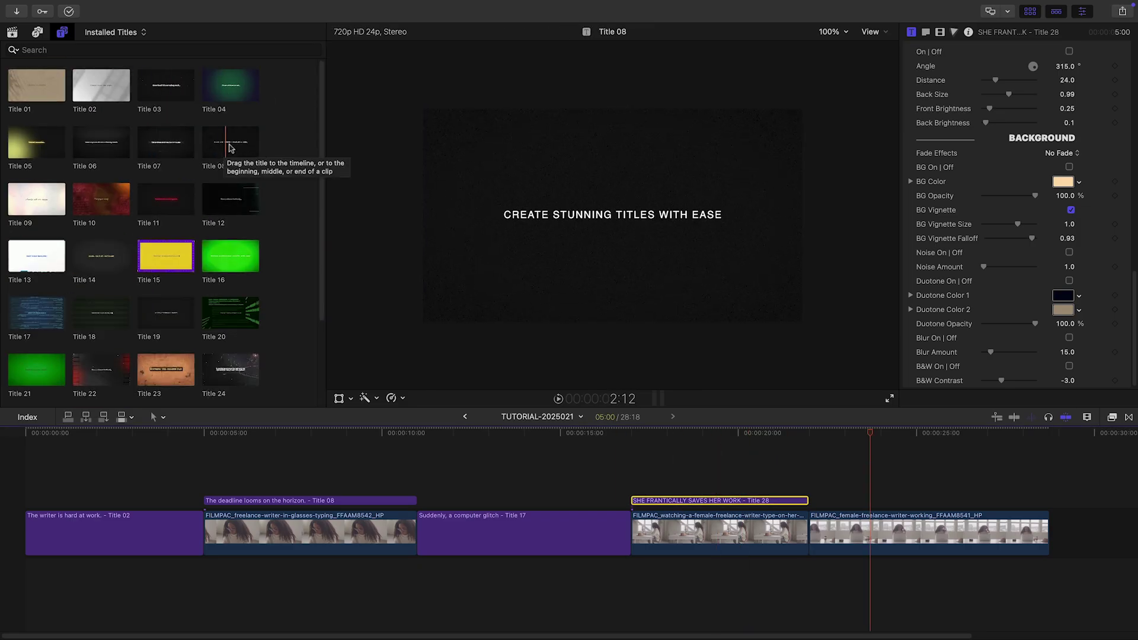
scroll(217, 302, "down", 2)
left_click_drag(166, 358, 827, 501)
type("Not enou")
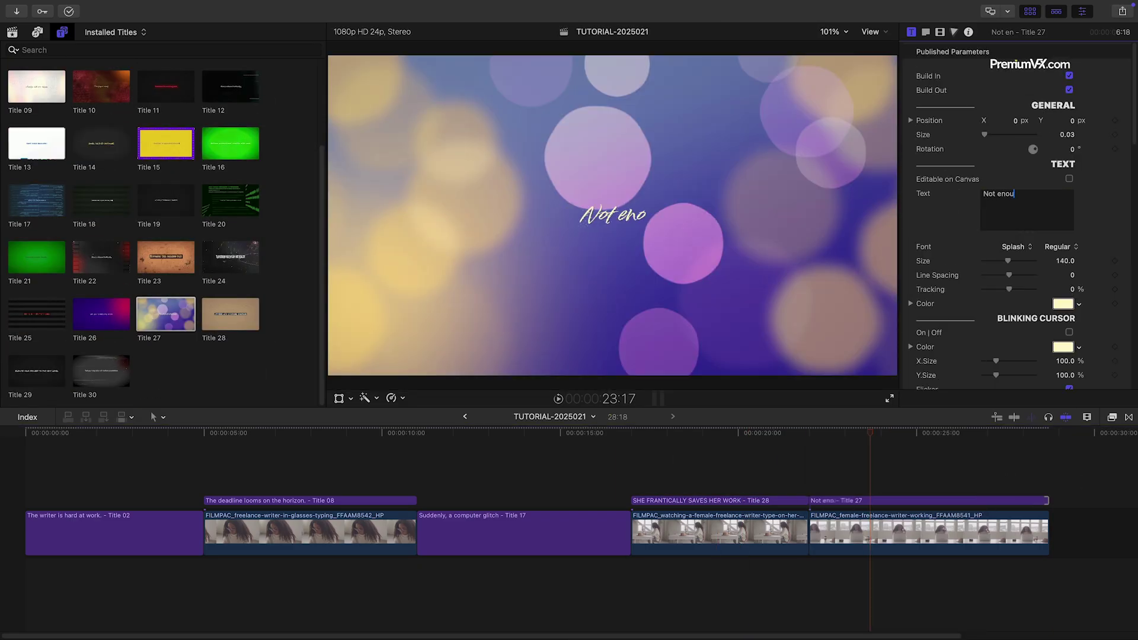
type(" . . .")
scroll(1014, 223, "down", 10)
left_click(1069, 133)
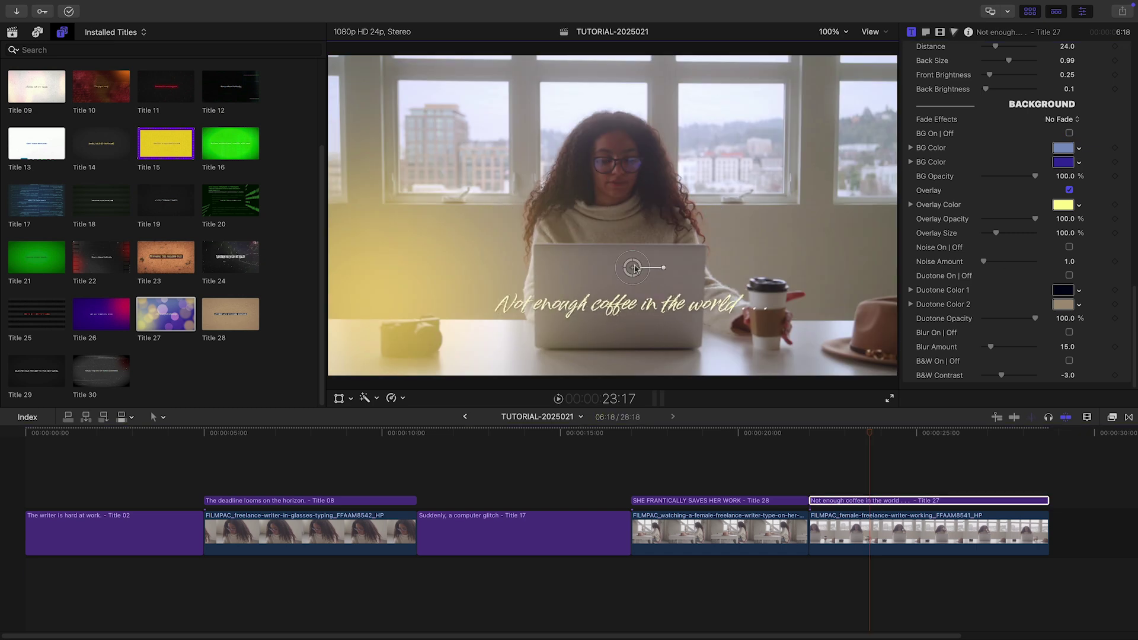
left_click_drag(844, 438, 939, 433)
scroll(1039, 222, "up", 10)
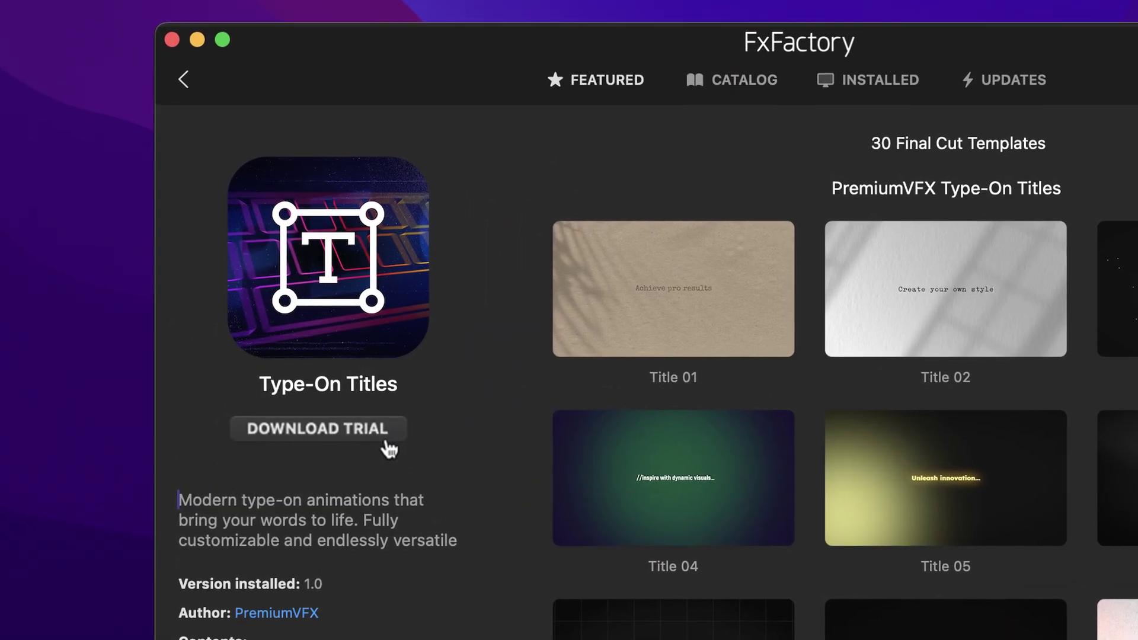
Start the Type-On Titles trial download in FxFactory
left_click(386, 443)
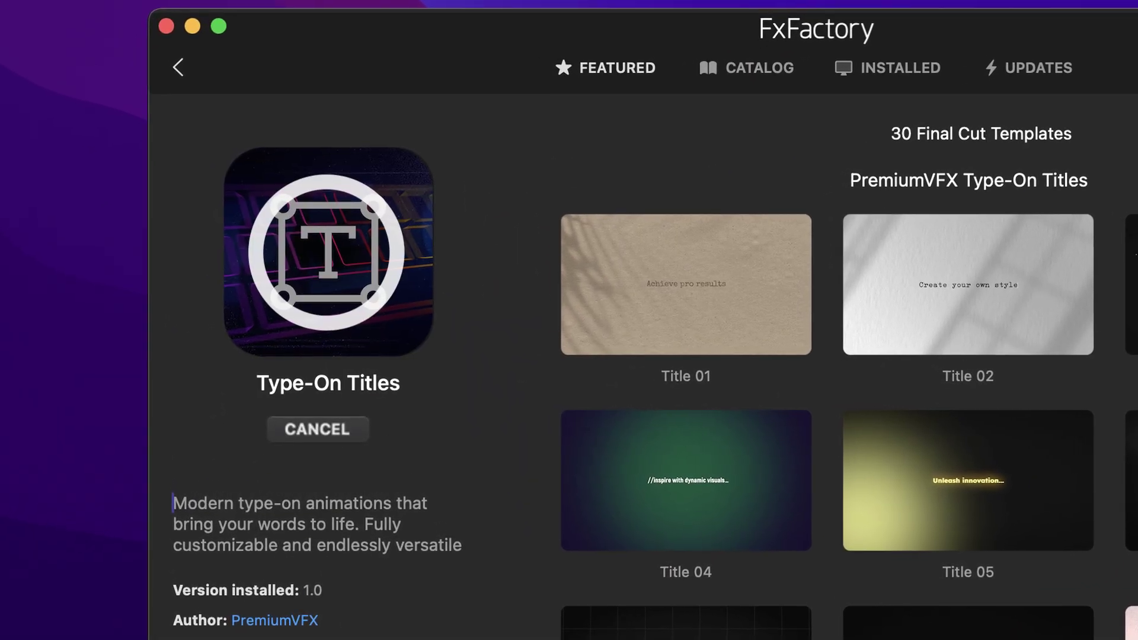